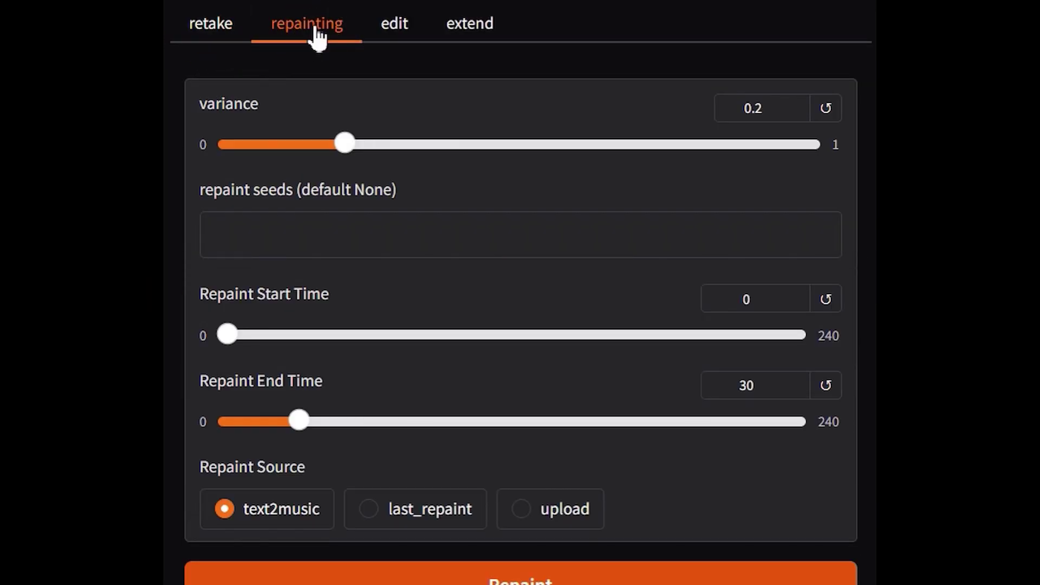
Step: Switch from the repainting tab to the extend tab under Text2Music Parameters
click(413, 27)
click(480, 32)
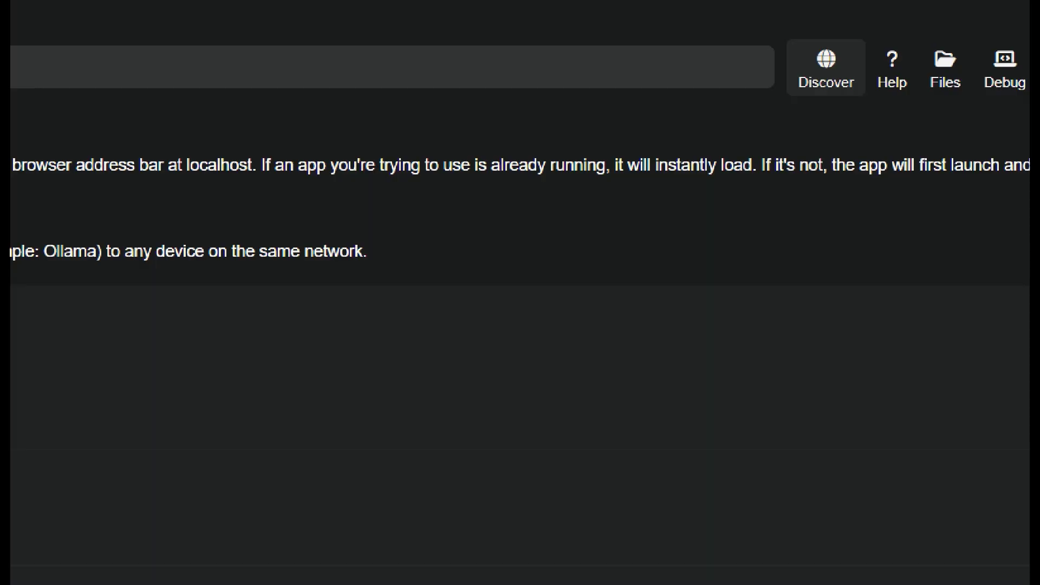
Step: Find ACE-Step in Pinokio's Discover community scripts listing to download it
click(826, 66)
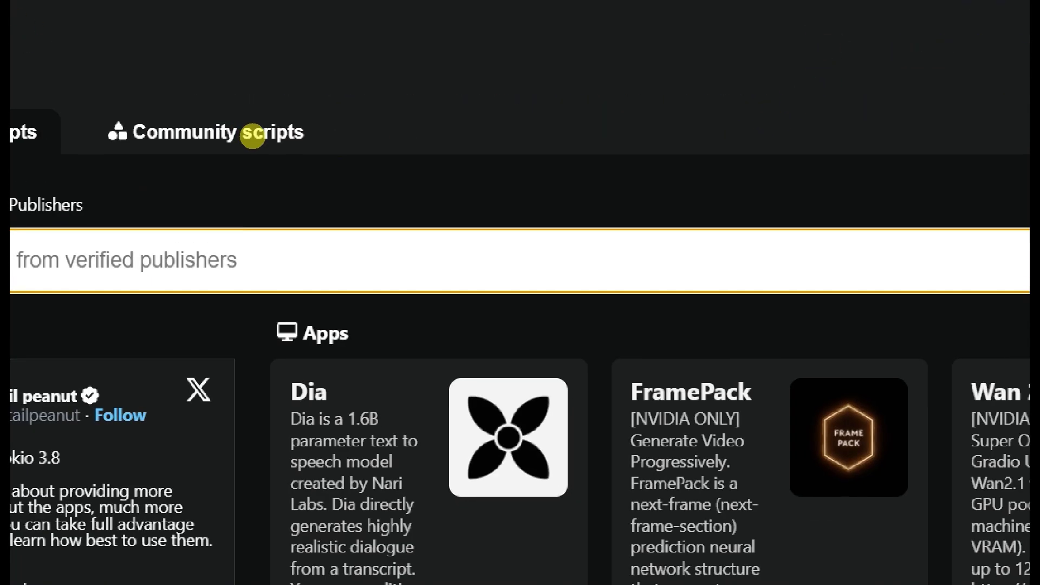
click(238, 136)
scroll(598, 321, down, 1)
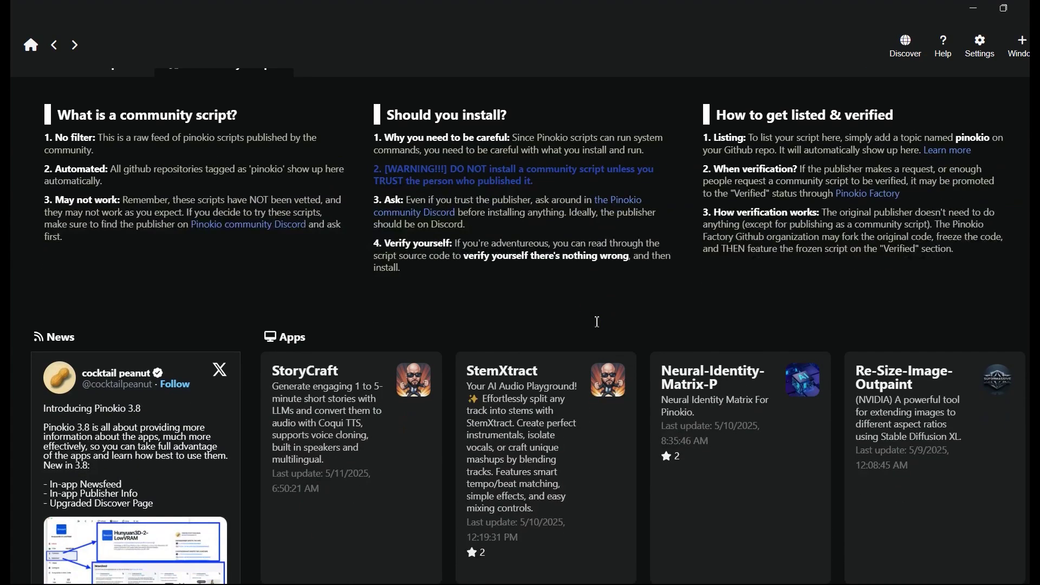
scroll(597, 322, down, 5)
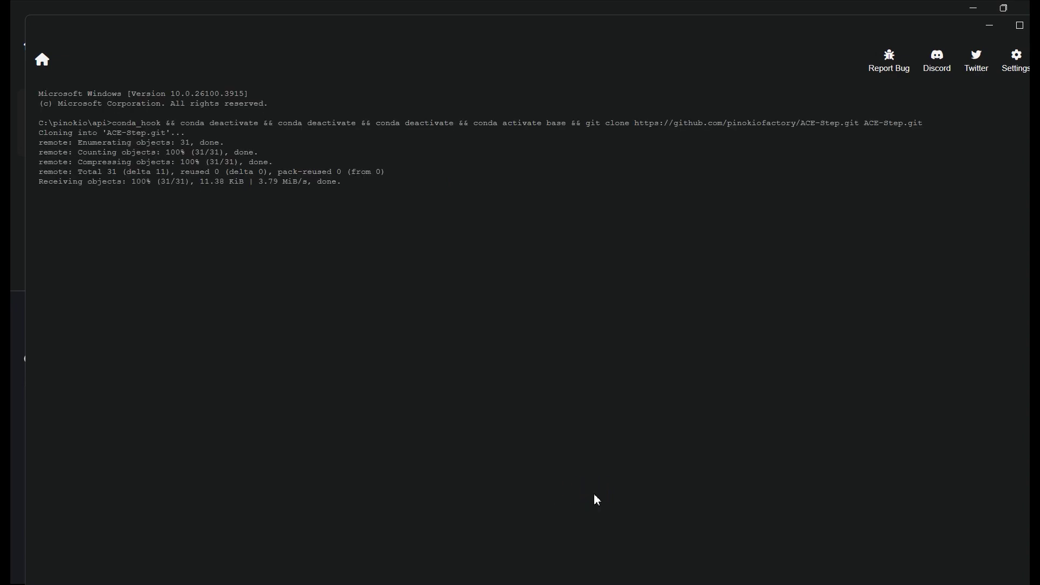
Step: Install ACE-Step from its Pinokio page and bring up its text2music web interface
click(707, 371)
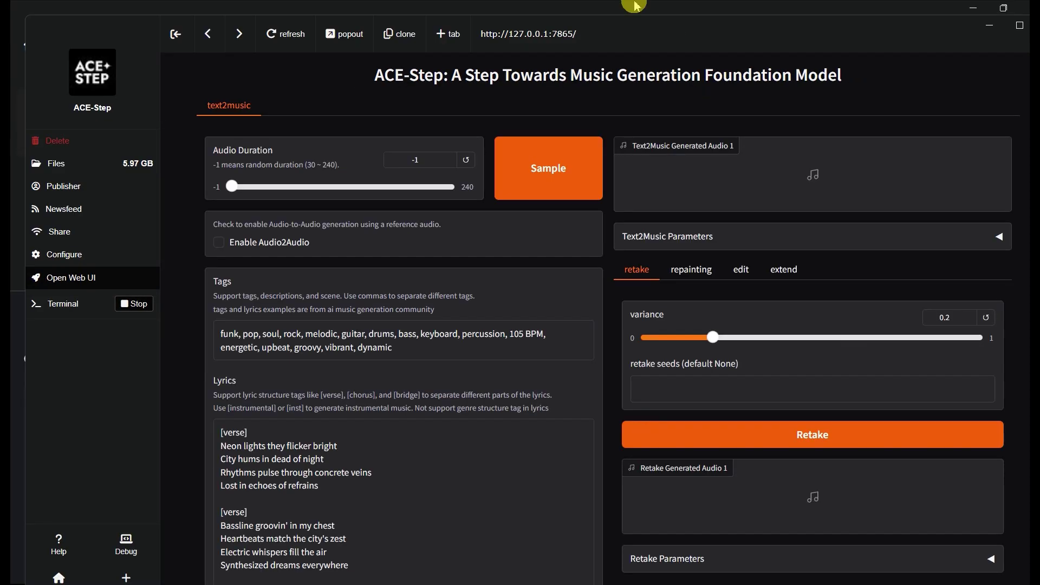
scroll(606, 325, down, 3)
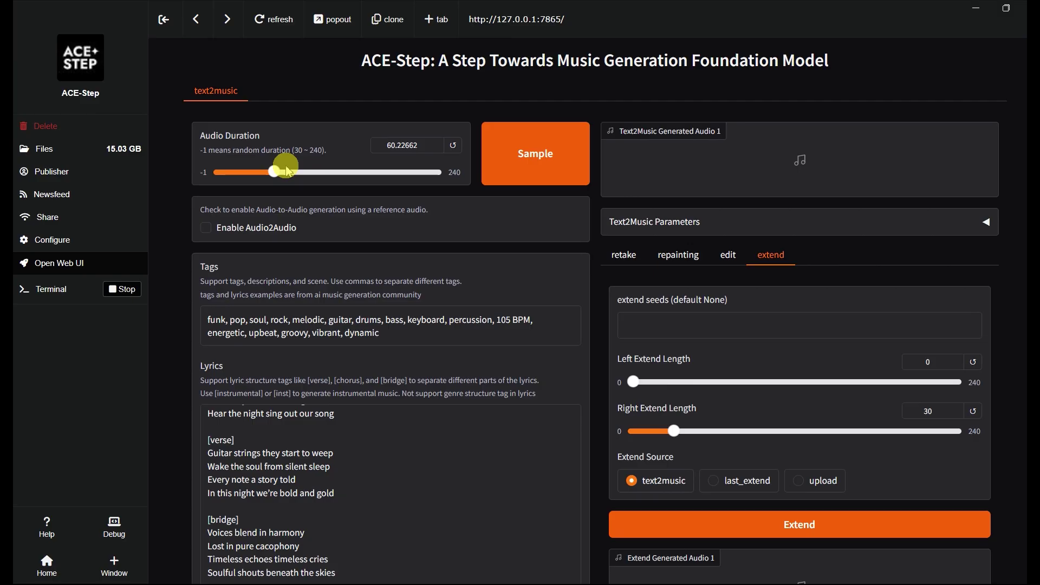
Step: Nudge the Audio Duration slider to lengthen the generated song slightly
drag(274, 173, 302, 183)
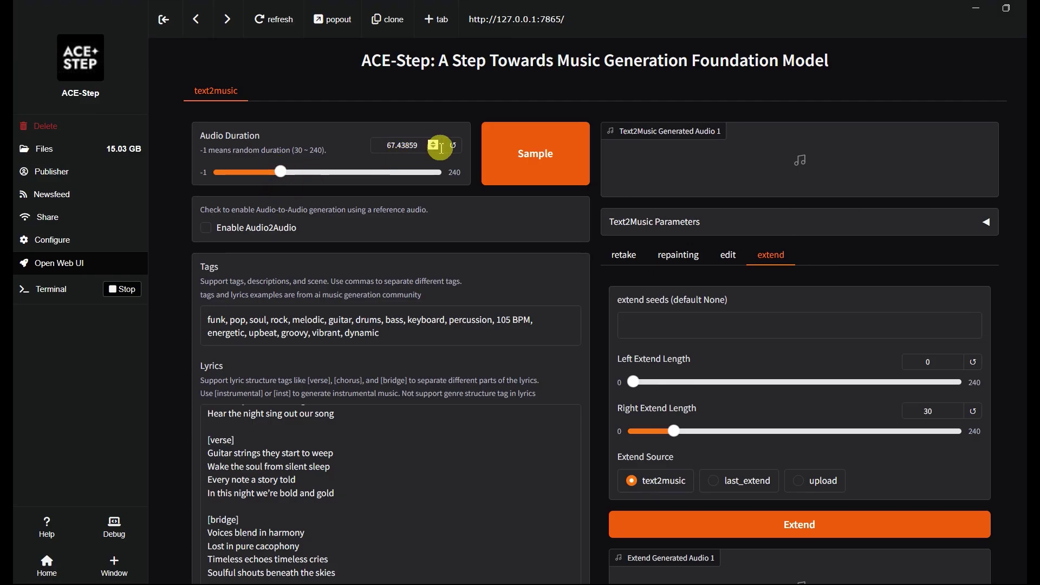
scroll(379, 217, down, 4)
drag(379, 128, 171, 106)
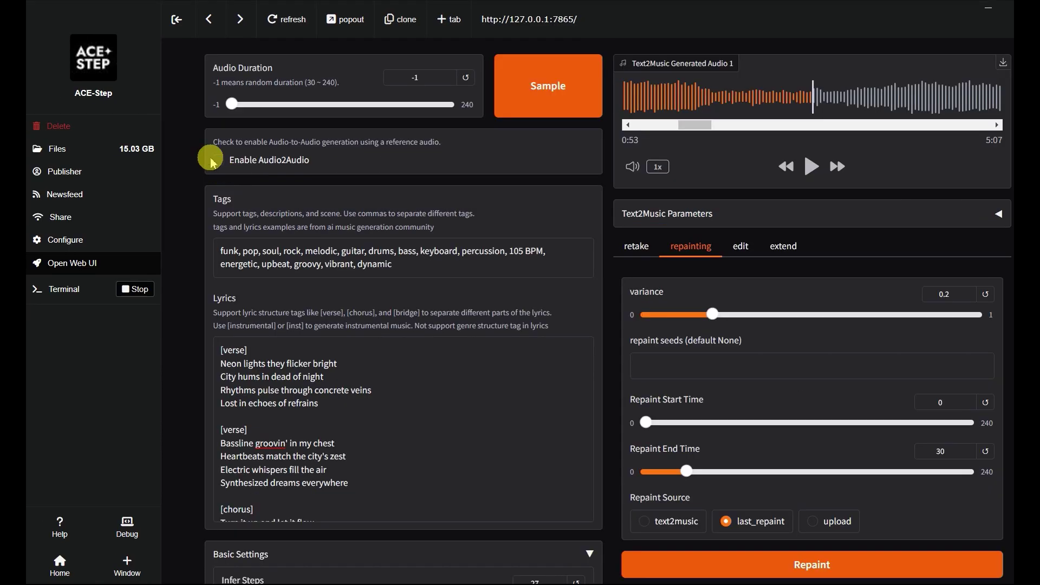
Step: Enable Audio2Audio and set the refer audio strength to about 0.23
click(222, 163)
scroll(325, 165, down, 1)
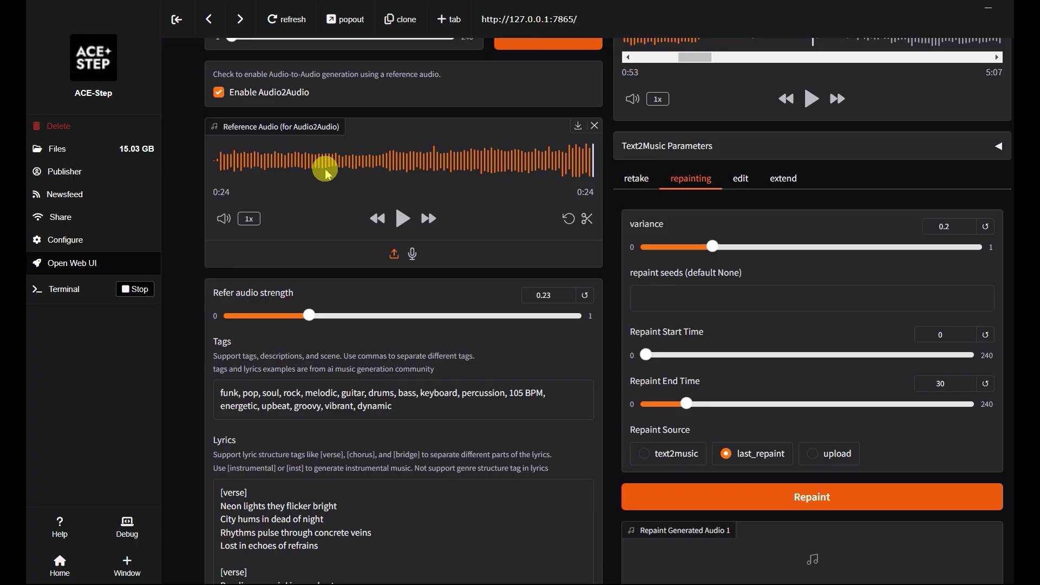
scroll(488, 206, down, 1)
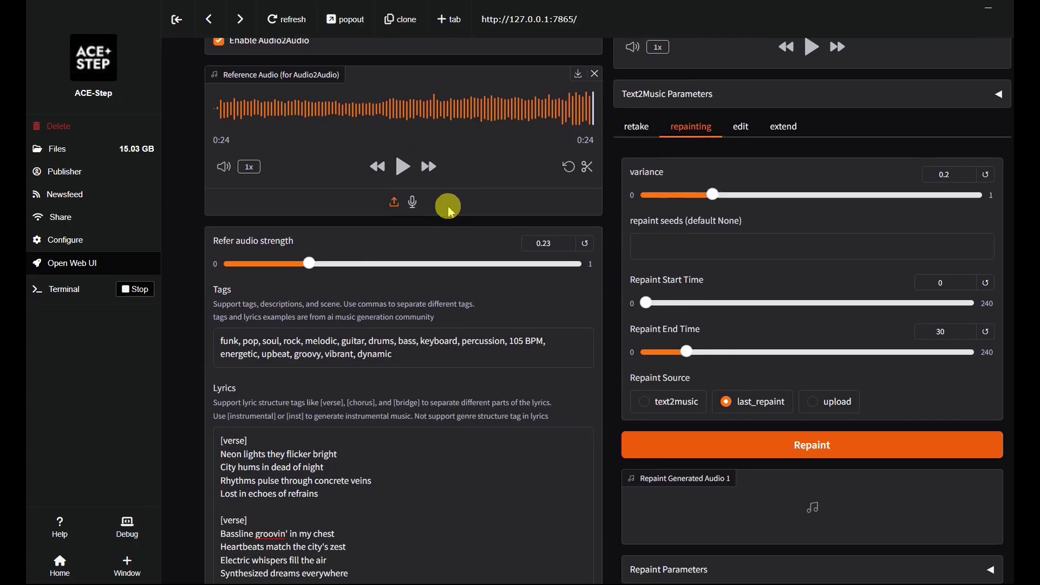
mouse_move(333, 252)
mouse_down()
mouse_move(302, 246)
mouse_move(343, 250)
mouse_move(319, 258)
mouse_up()
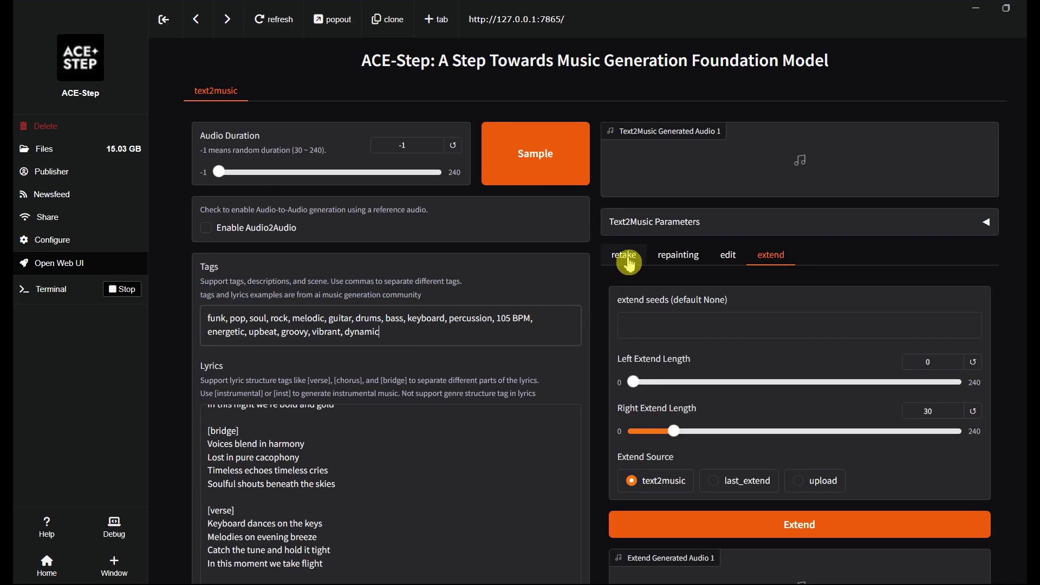
Step: Raise retake variance to 0.62, reset it to 0.2, then show the repainting settings
click(625, 258)
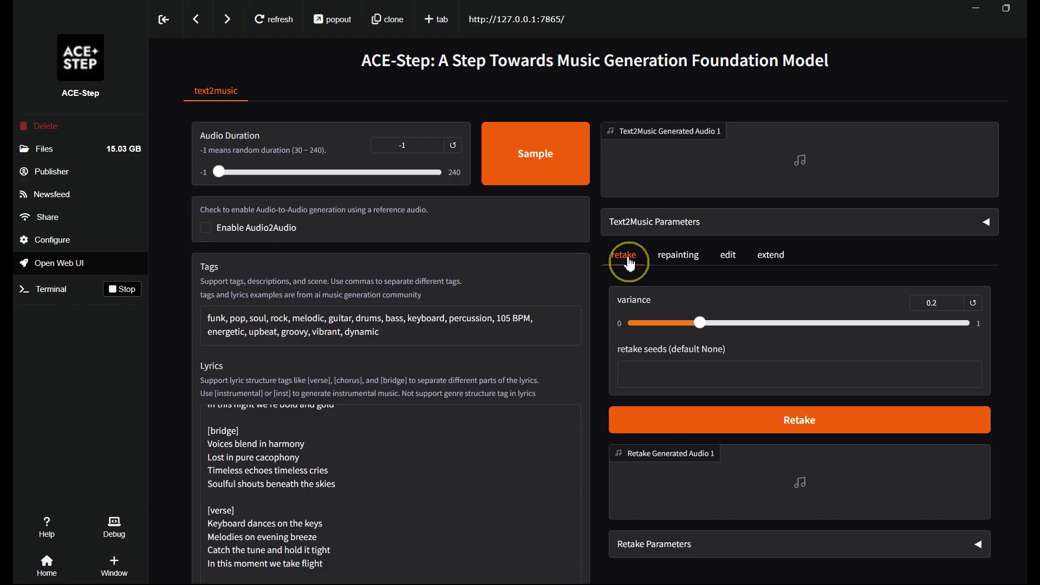
scroll(647, 284, down, 2)
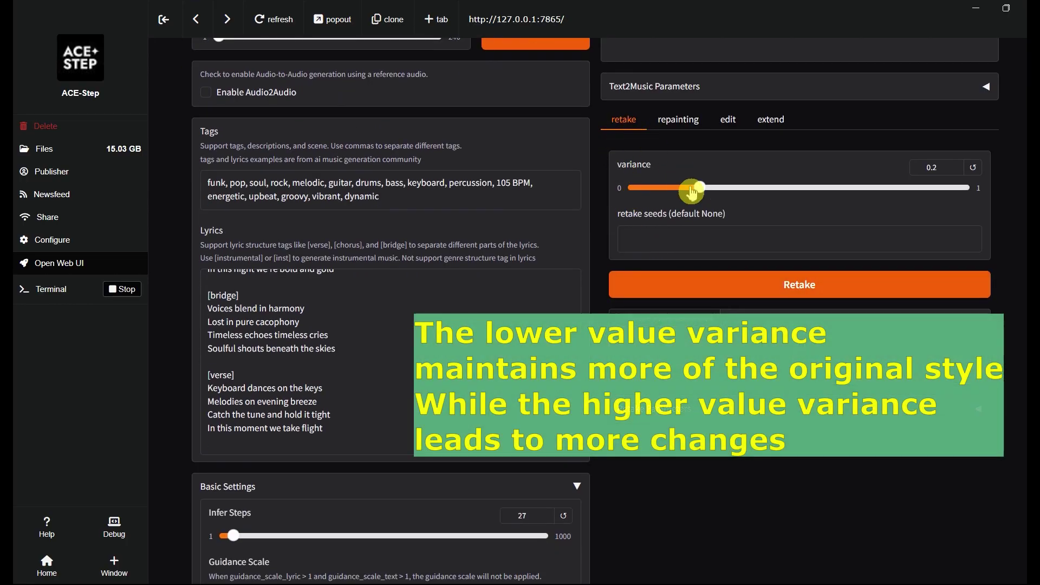
drag(699, 194, 838, 195)
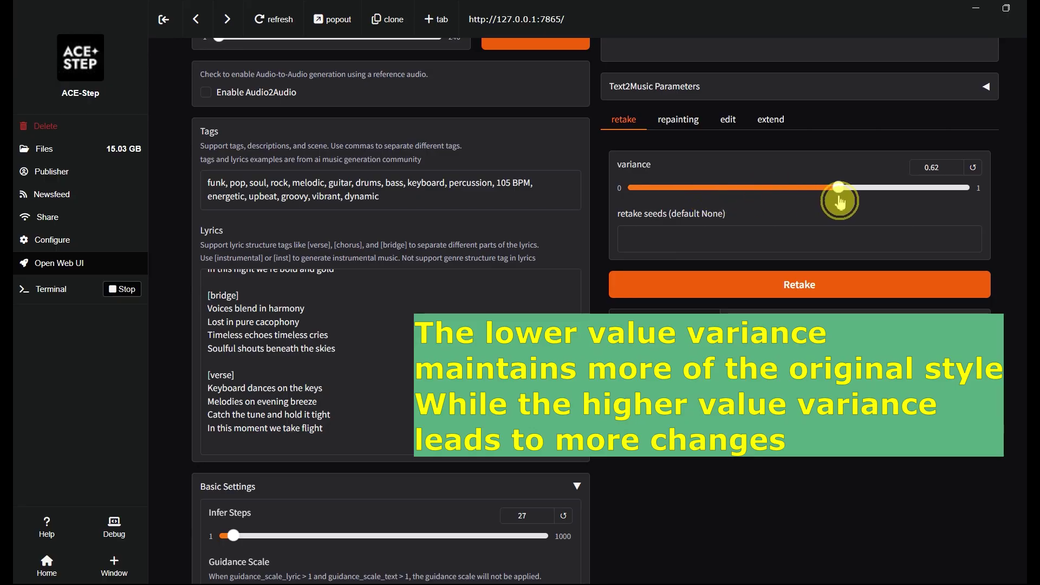
click(973, 176)
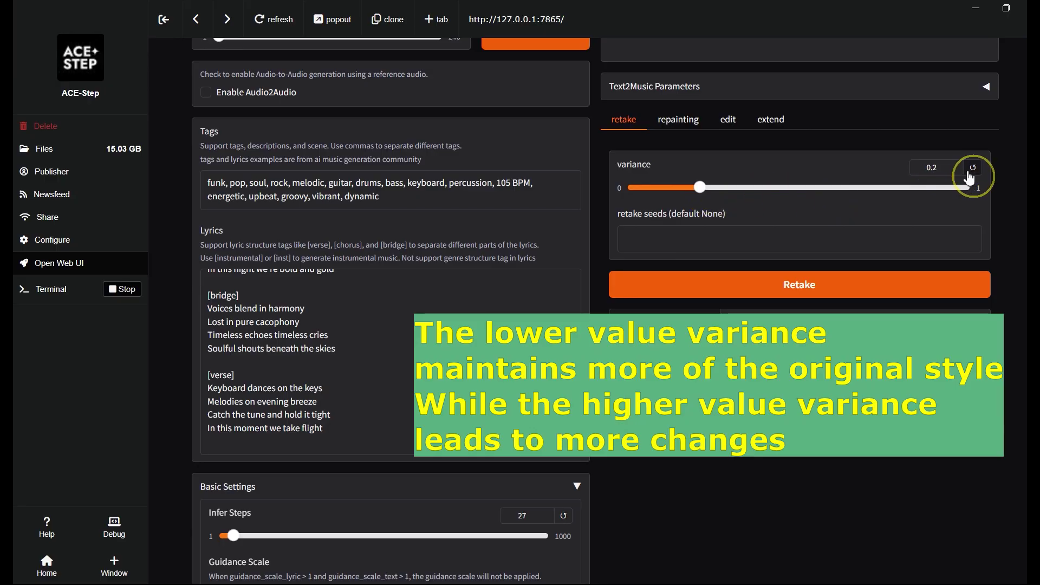
click(678, 120)
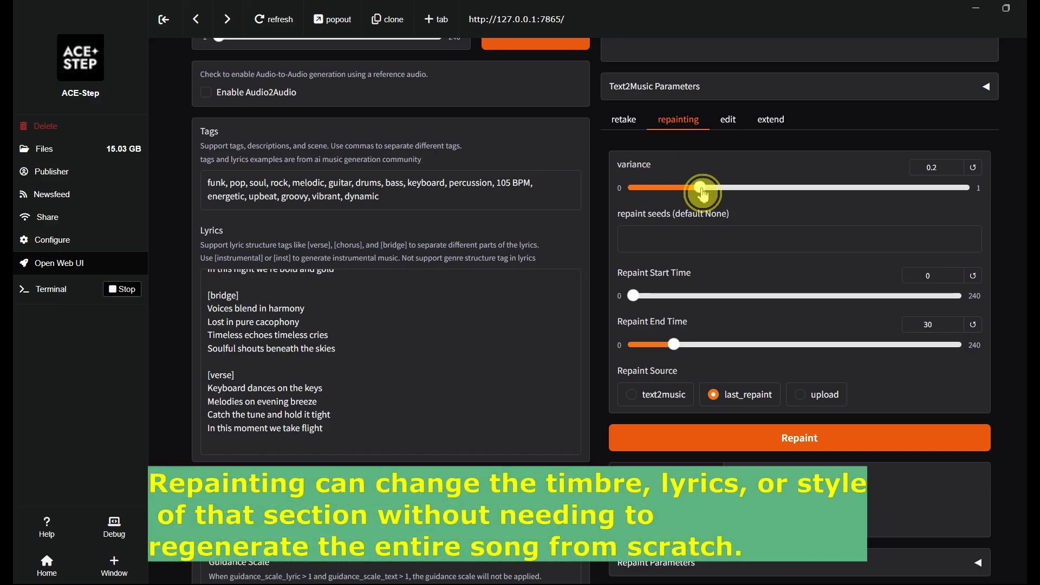
Step: Try repaint variance 0.55, reset it to 0.2, and set Repaint Source to upload
drag(702, 189, 816, 190)
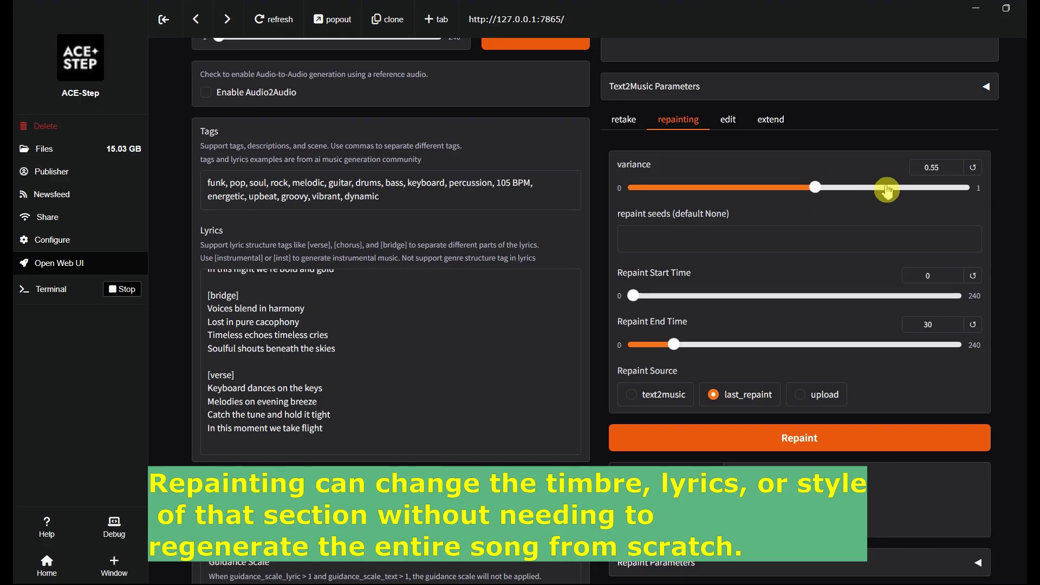
click(973, 167)
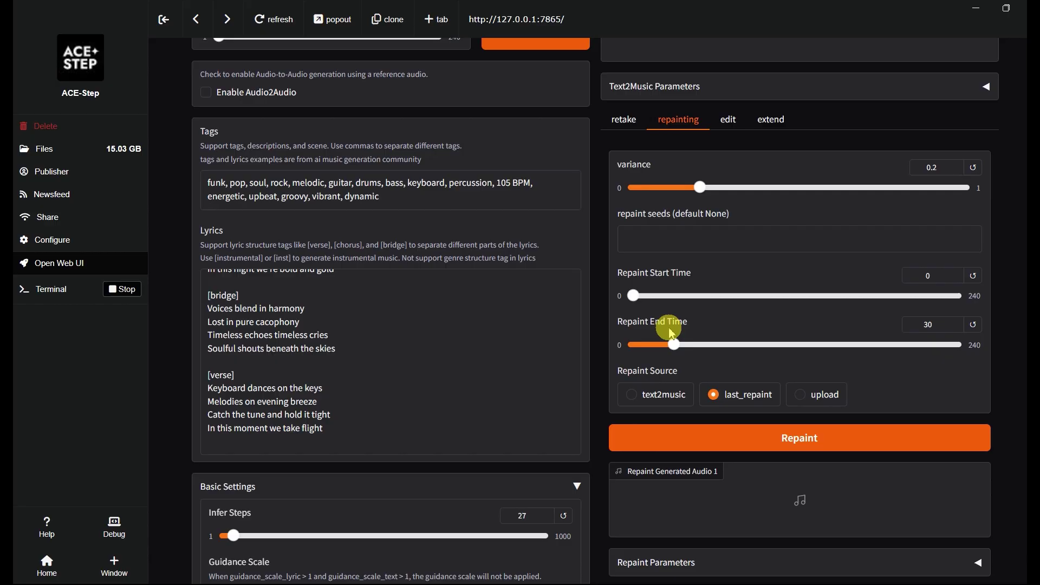
scroll(657, 328, down, 3)
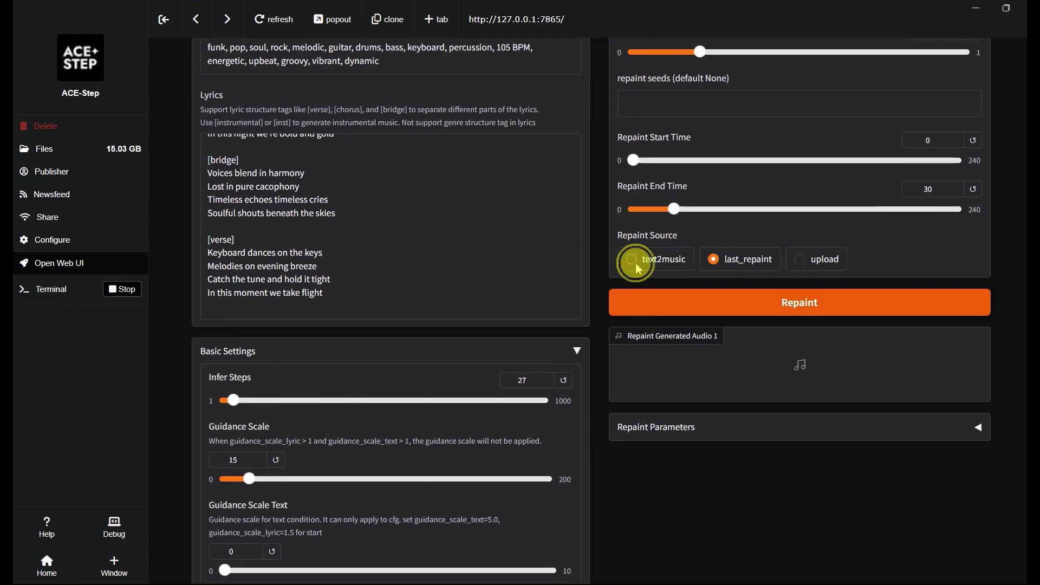
click(638, 269)
scroll(720, 390, up, 3)
click(826, 392)
scroll(861, 393, down, 3)
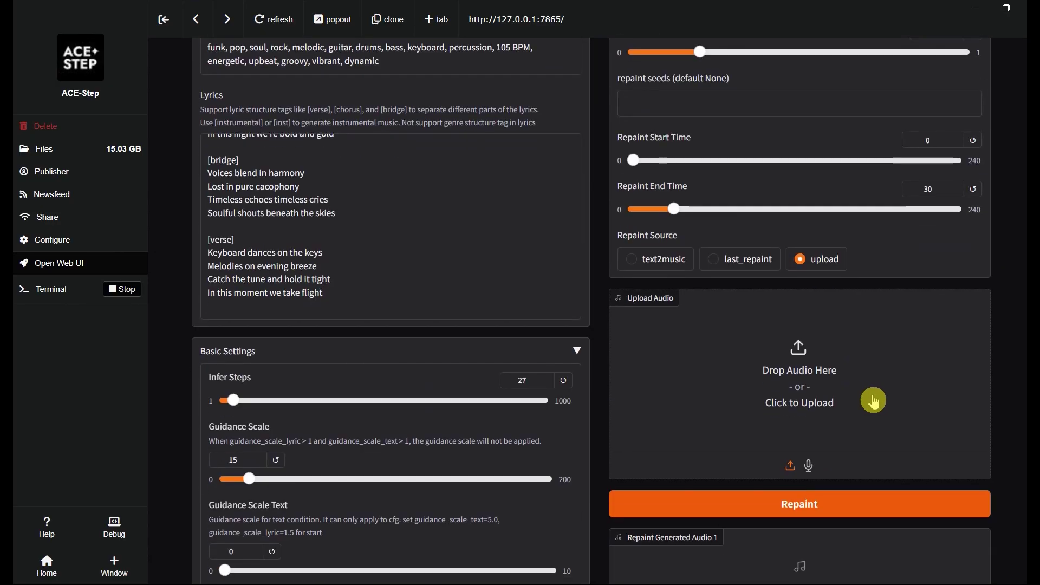
scroll(904, 379, up, 4)
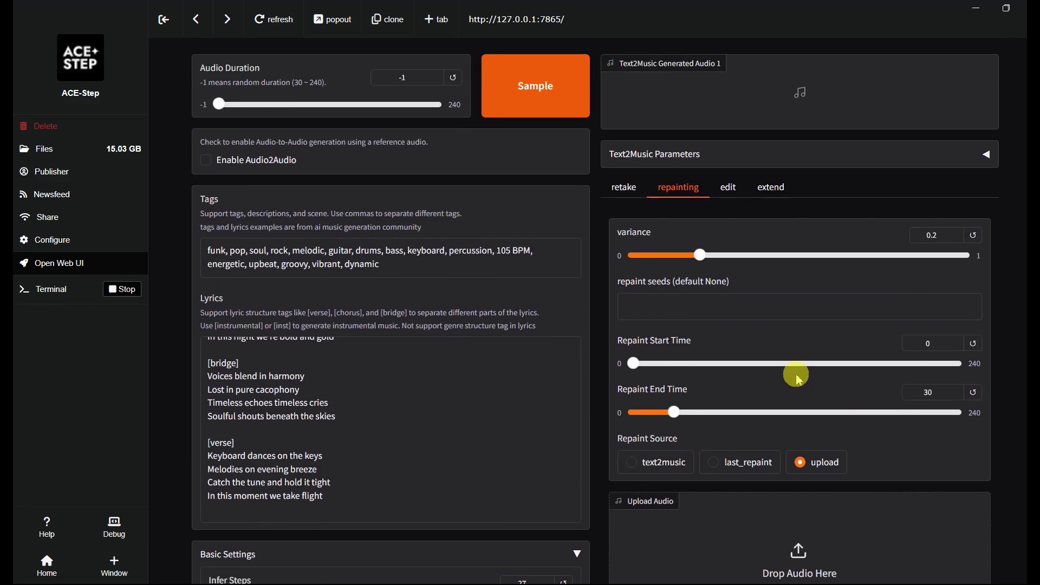
Step: Set the edit type to remix, keeping edit_n_min 0.2 and edit_n_max 0.4
click(726, 200)
scroll(758, 260, down, 1)
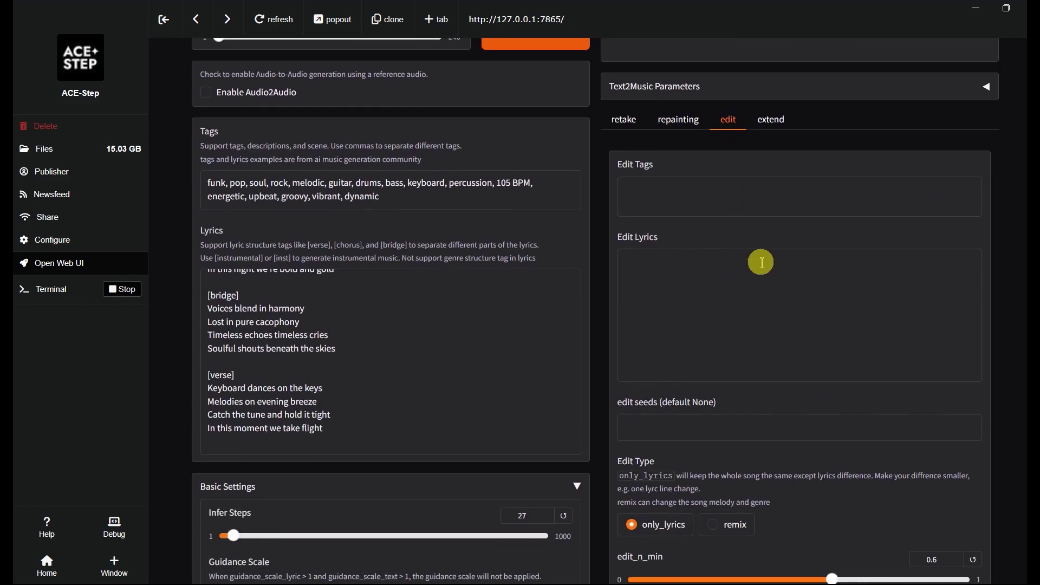
click(778, 305)
scroll(782, 310, down, 2)
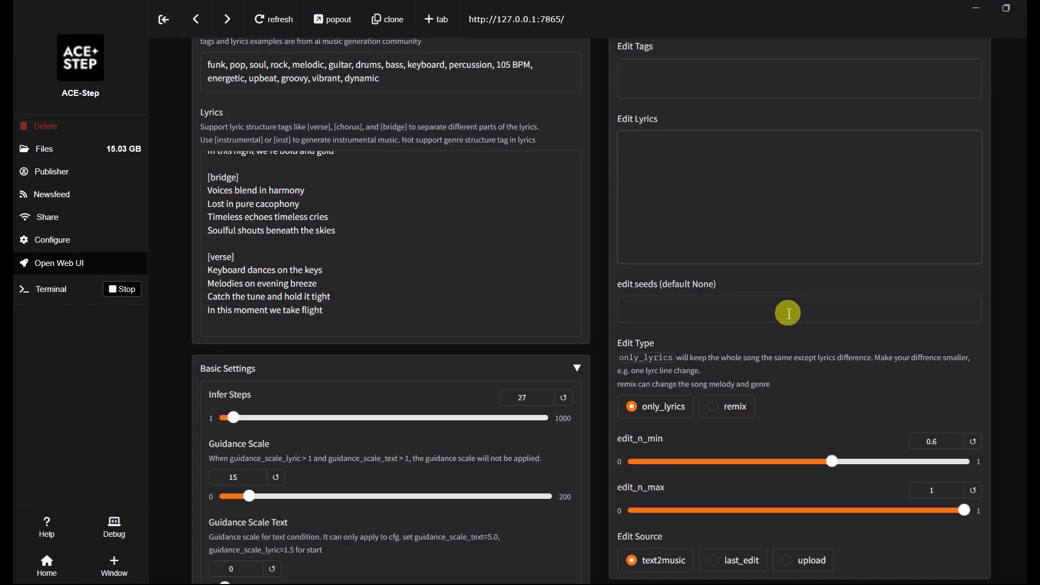
scroll(783, 317, down, 2)
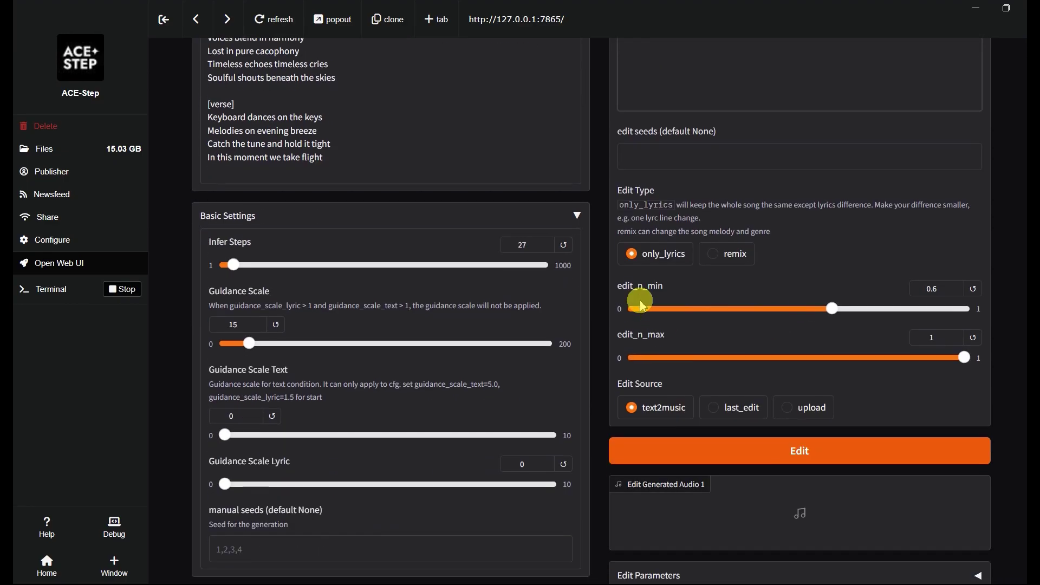
click(732, 257)
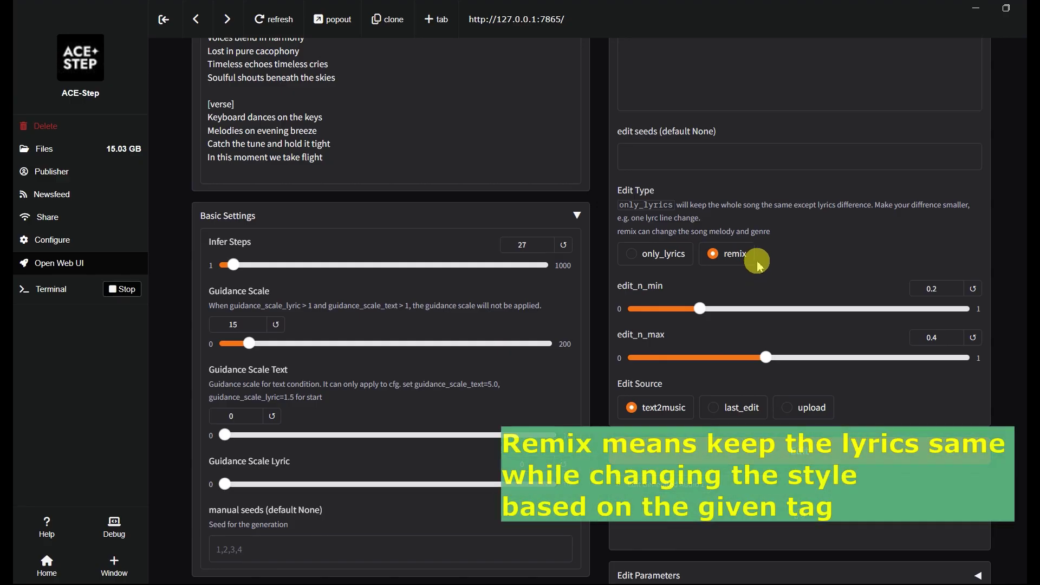
scroll(796, 421, up, 6)
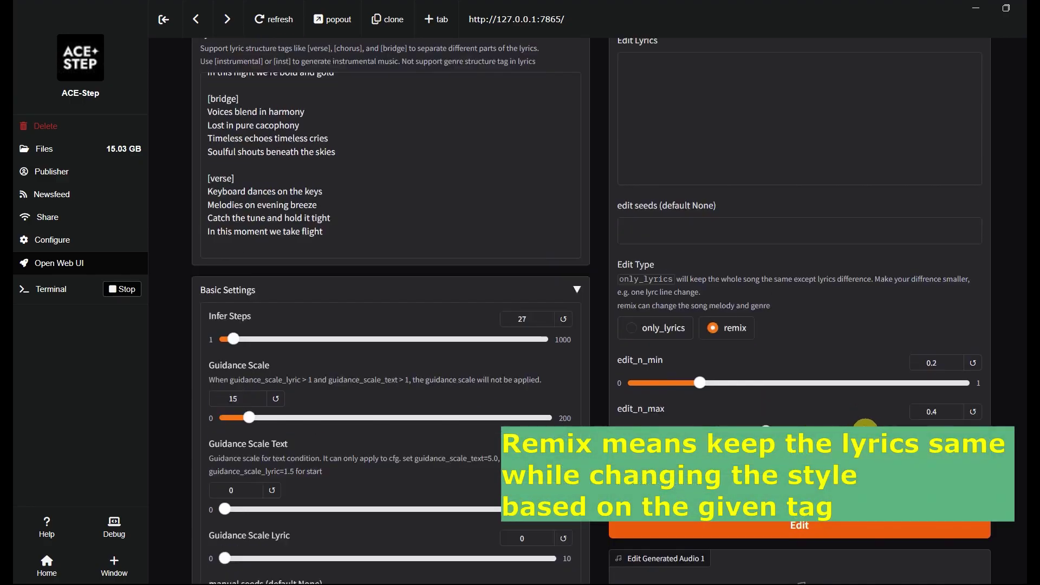
Step: View the extend settings: left length 0, right length 30, source text2music
click(766, 259)
scroll(792, 302, down, 2)
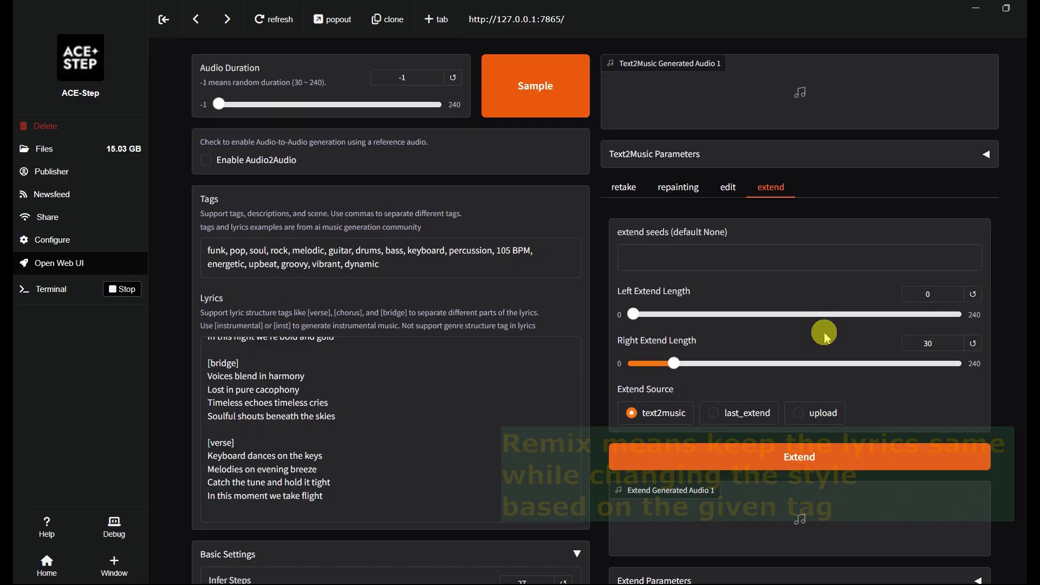